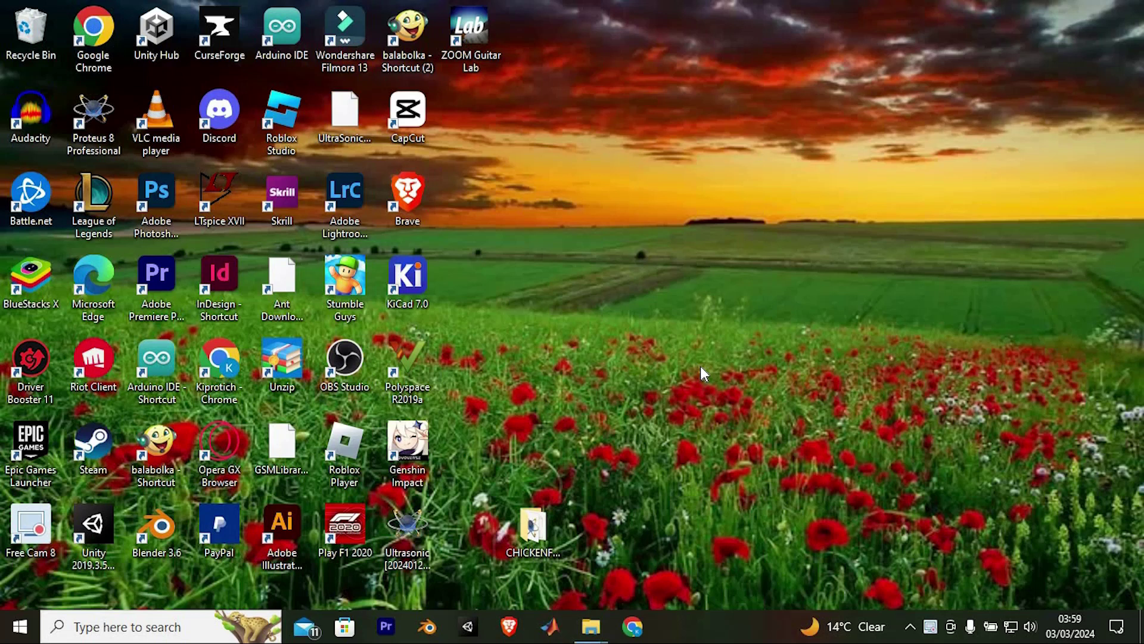
# Step: Open a Chrome window and run a Google search for 'binance'
pyautogui.click(632, 626)
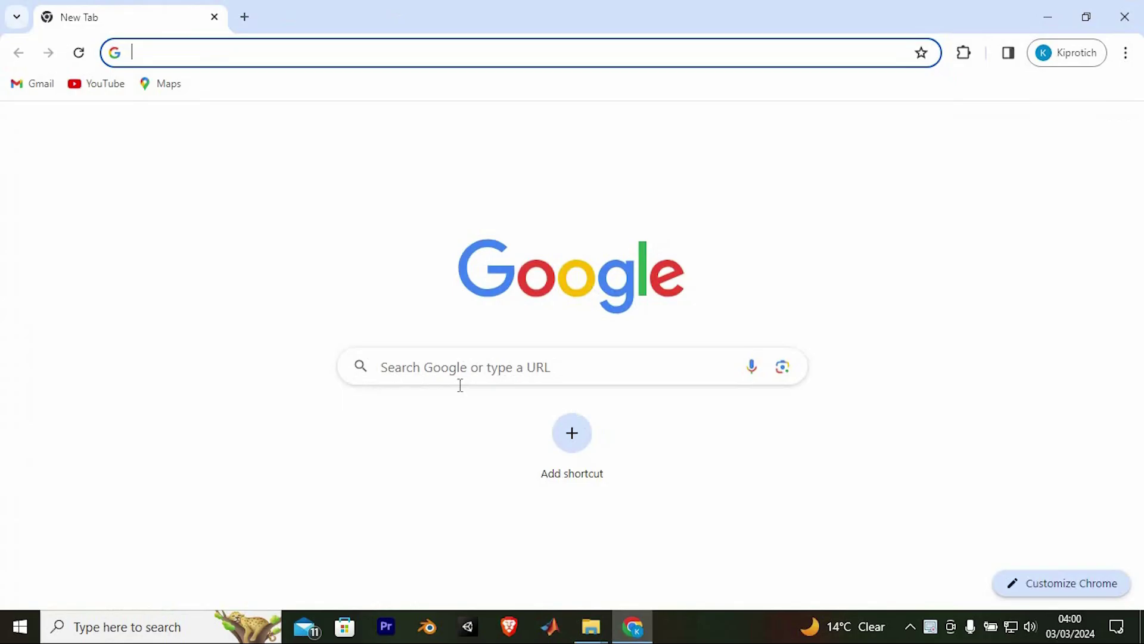
pyautogui.click(479, 364)
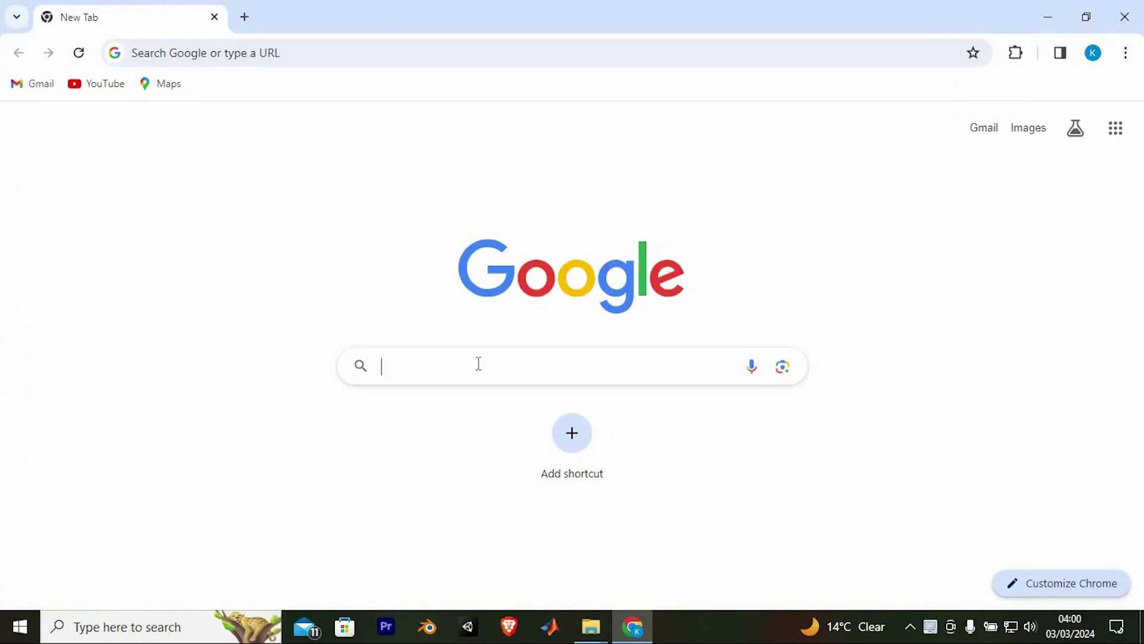
pyautogui.write('binan')
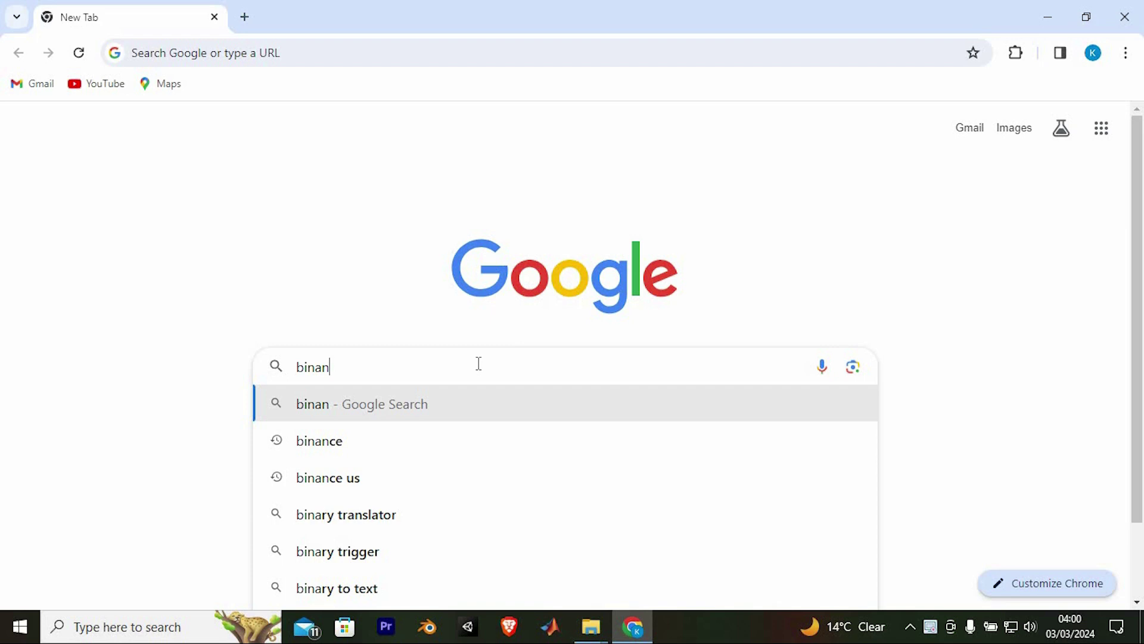
pyautogui.write('ce')
pyautogui.press('Return')
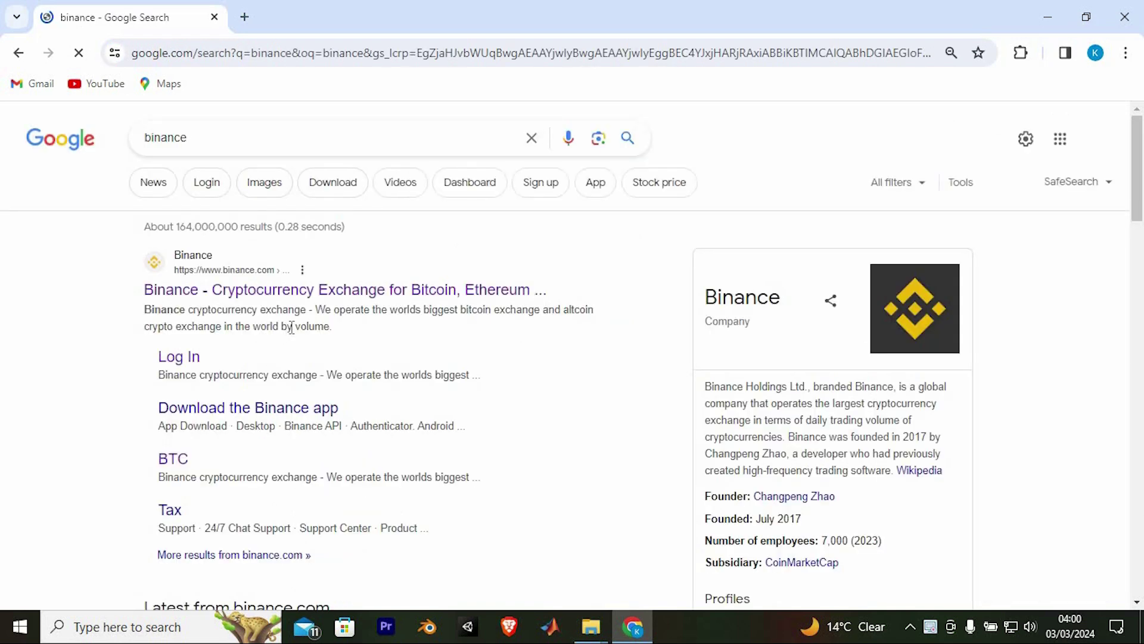
pyautogui.scroll(-2, 313, 327)
pyautogui.scroll(1, 314, 332)
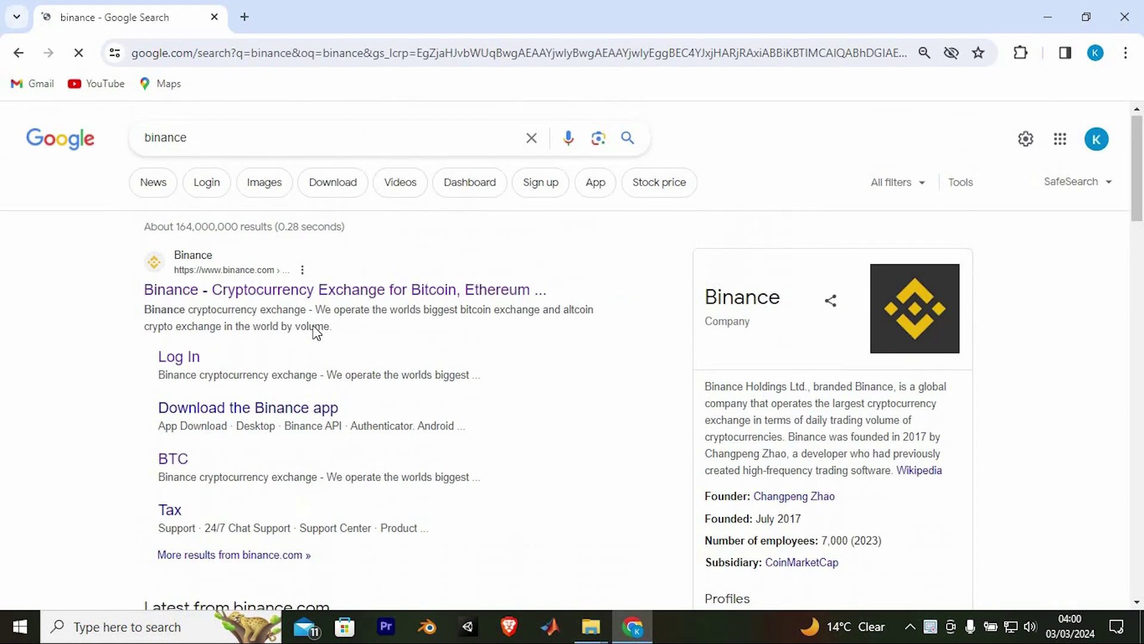
# Step: Open the official Binance site and bring up the Fund Your Wallet deposit panel
pyautogui.click(316, 332)
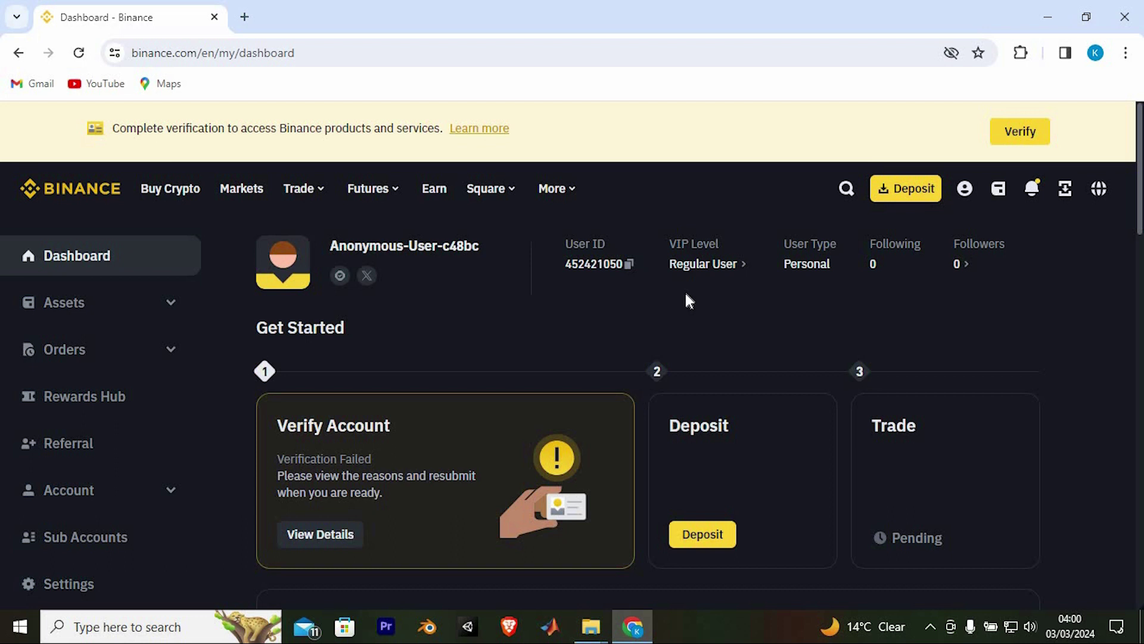
pyautogui.click(907, 191)
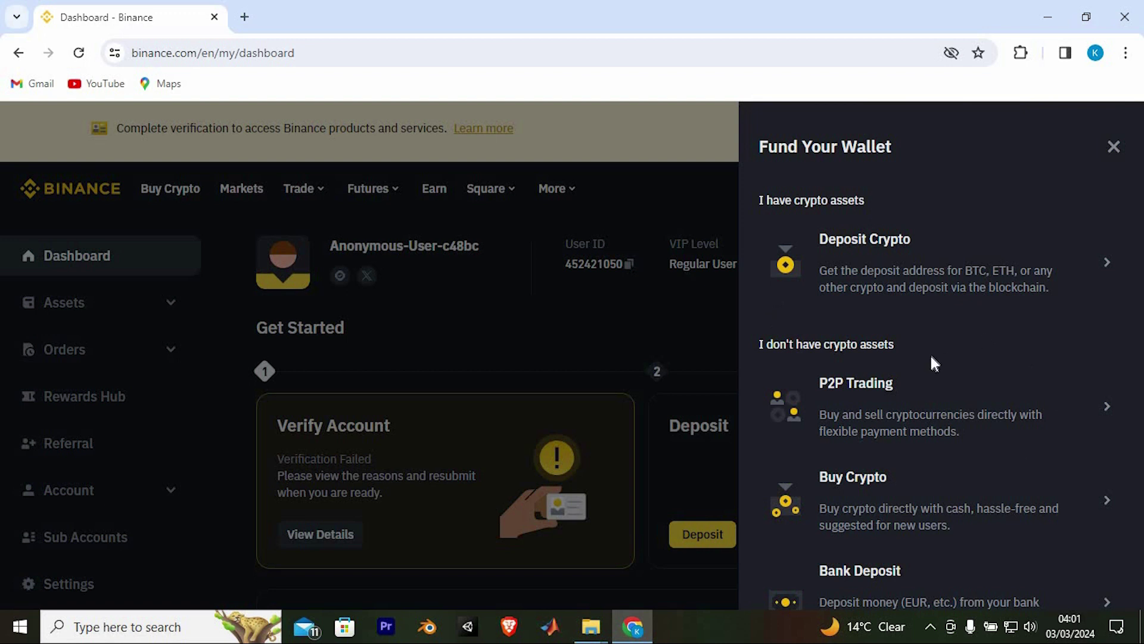
# Step: Choose Buy Crypto and enter 50 USD to spend on BTC
pyautogui.click(910, 499)
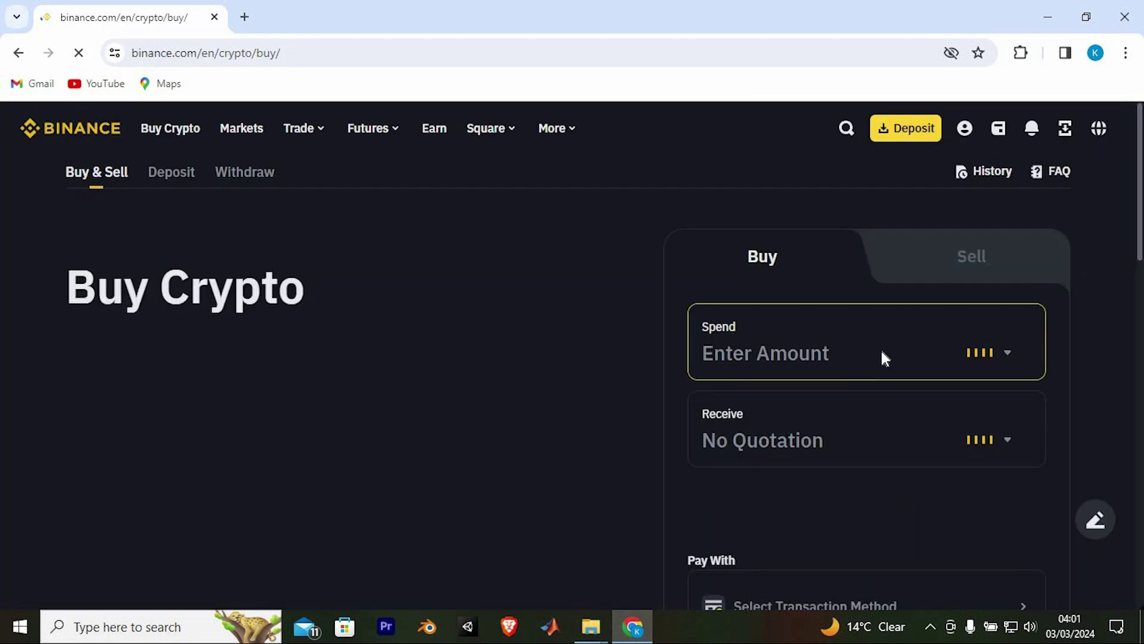
pyautogui.click(791, 358)
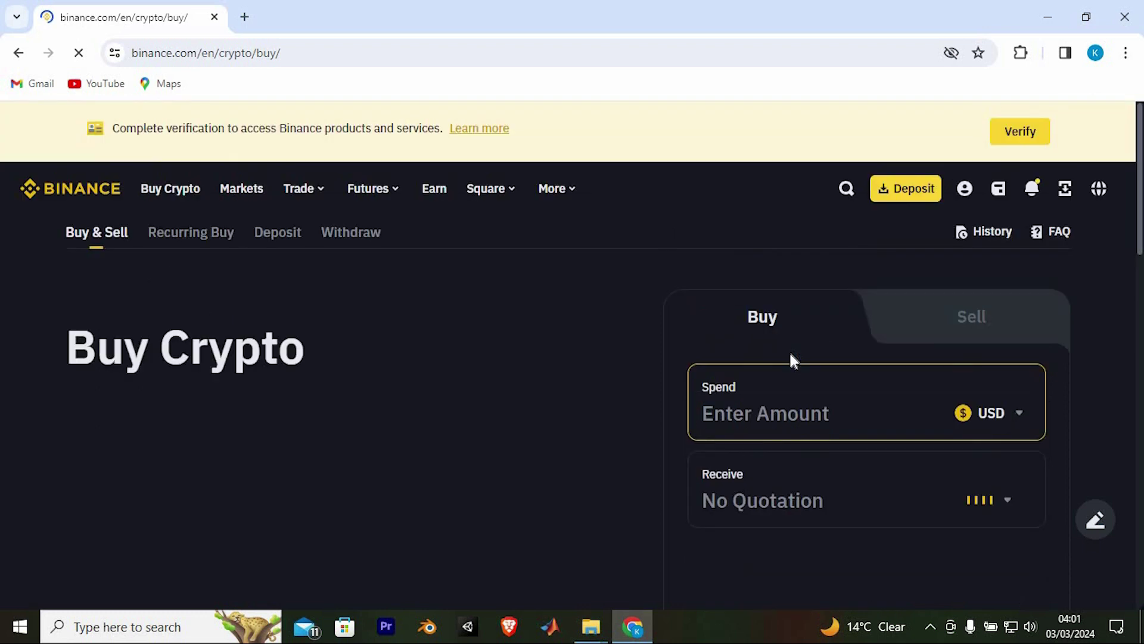
pyautogui.write('50')
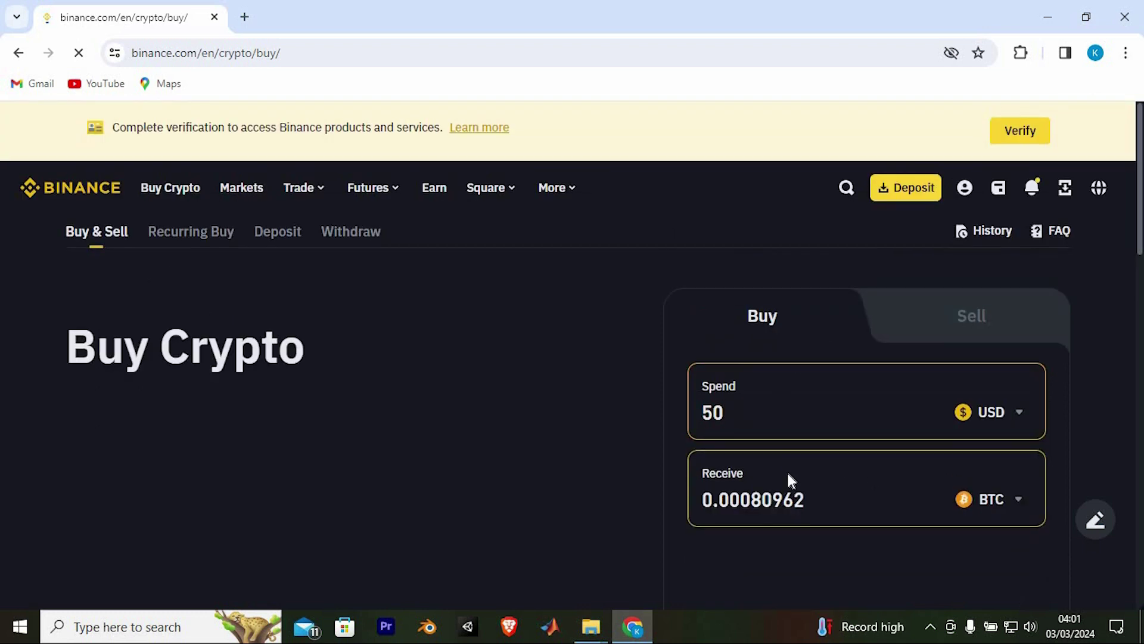
pyautogui.scroll(-3, 787, 474)
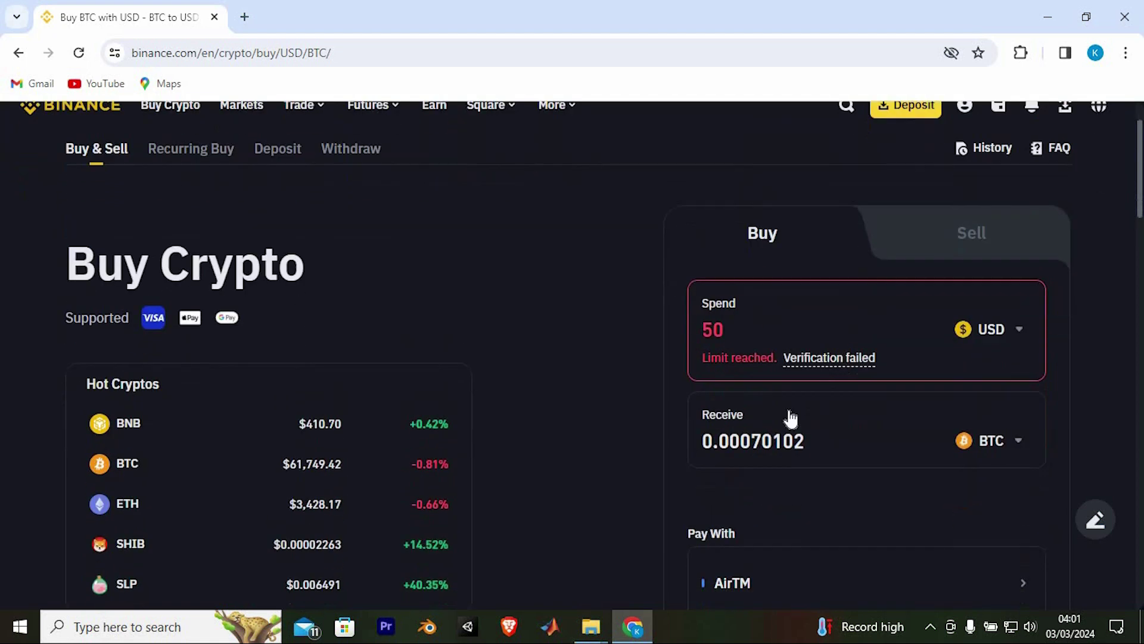
pyautogui.scroll(-2, 753, 519)
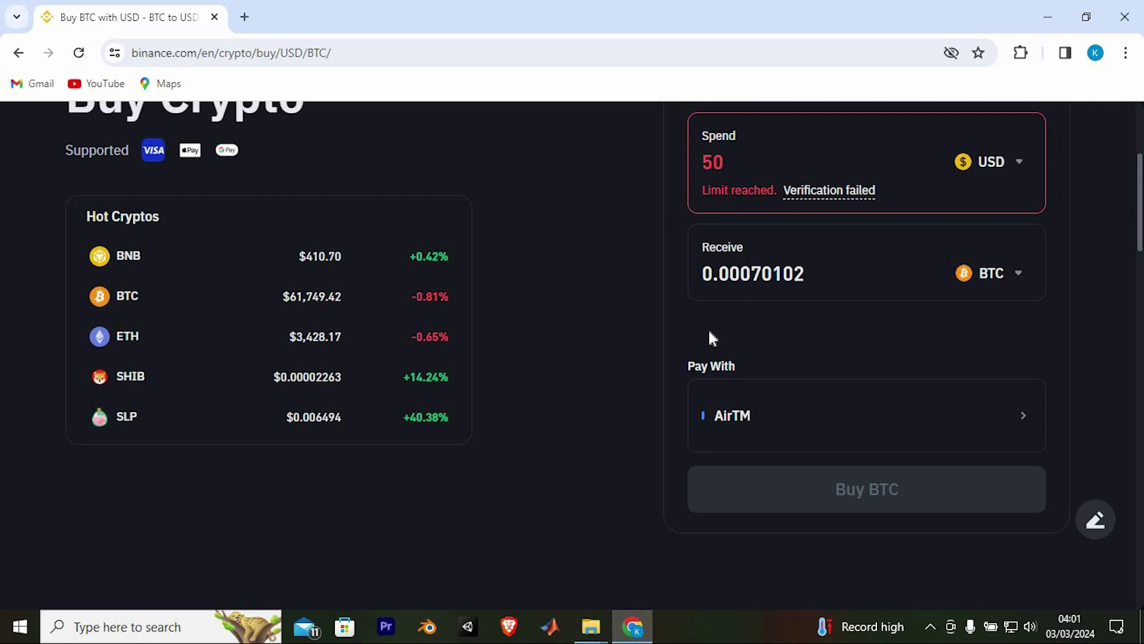
pyautogui.scroll(3, 709, 328)
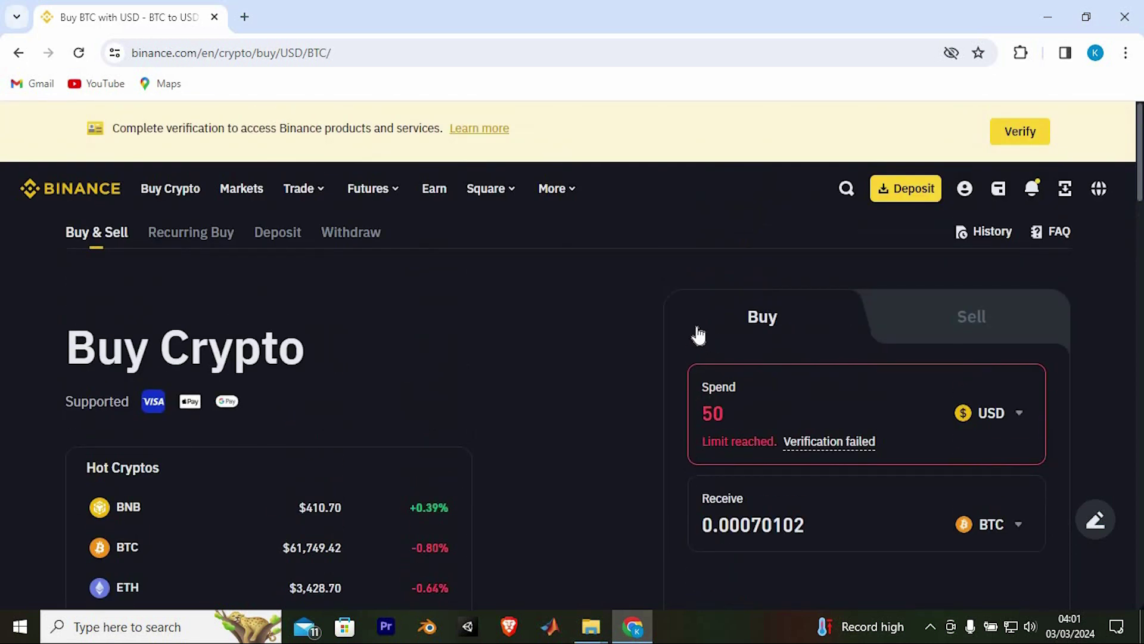
pyautogui.scroll(-1, 754, 523)
pyautogui.scroll(-2, 753, 523)
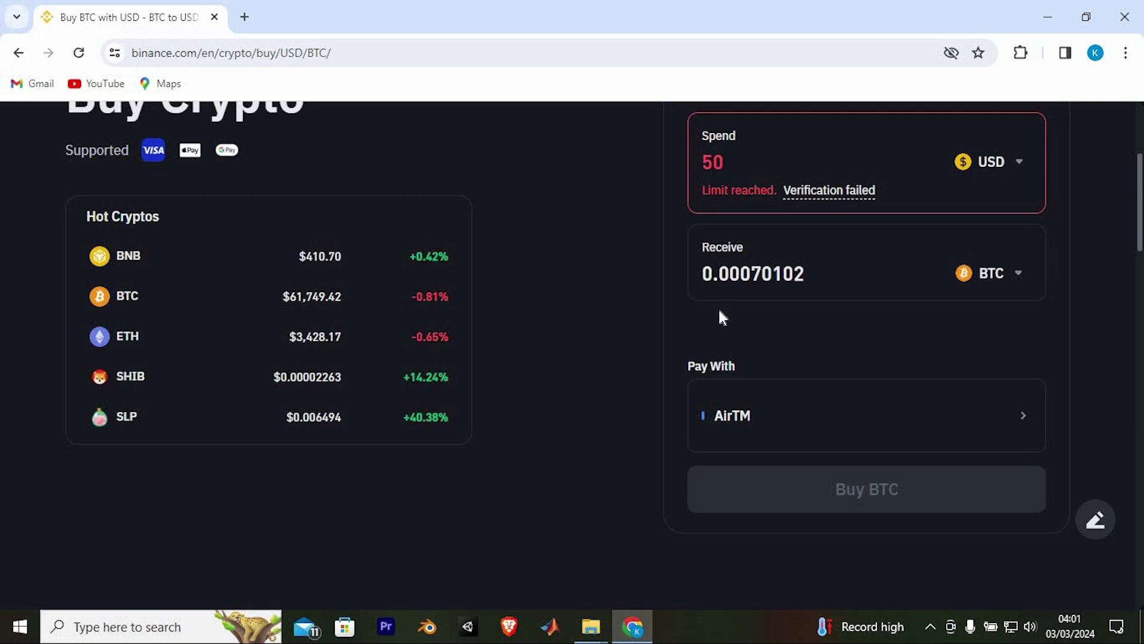
pyautogui.scroll(3, 719, 311)
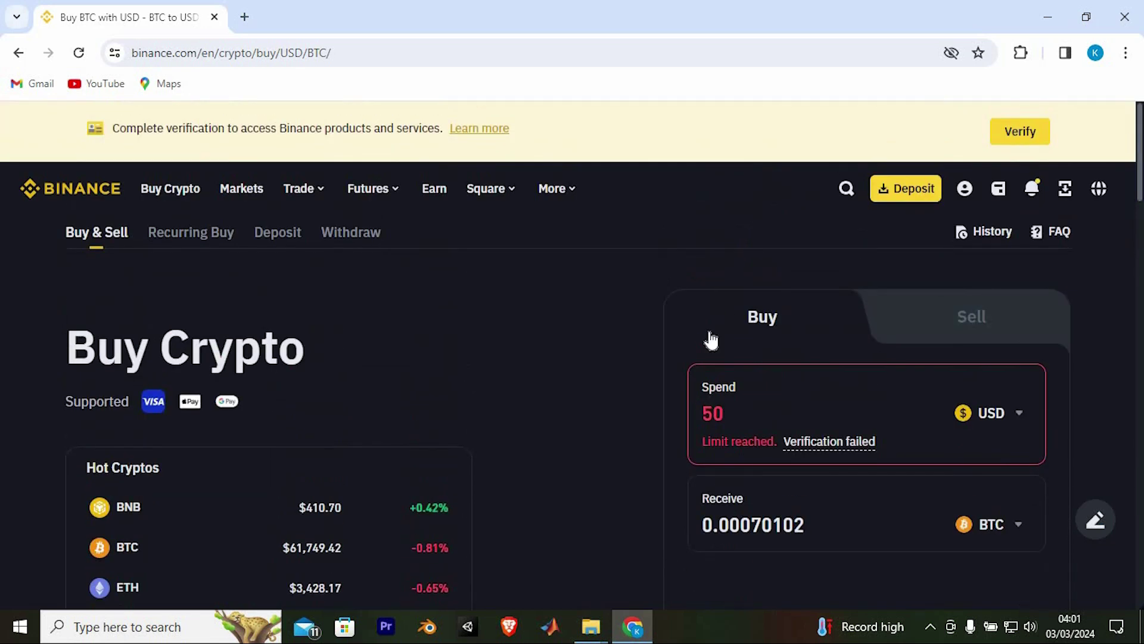